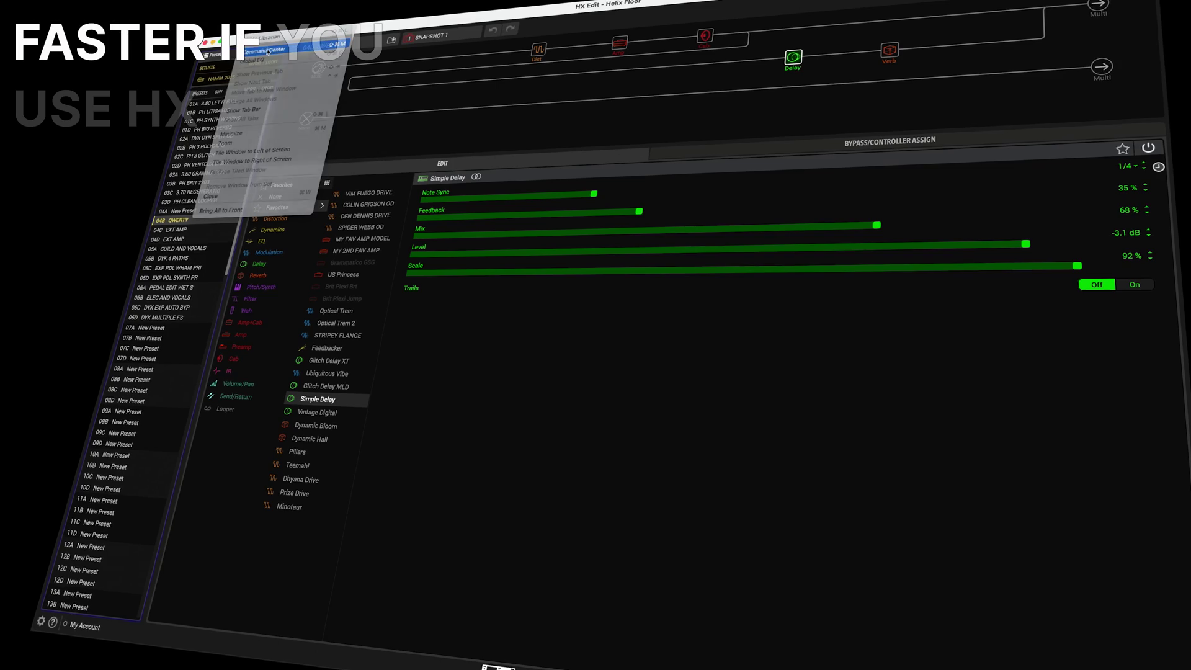
# In the Command Center, assign Footswitch 1 a Hotkey command sending Shift+Command+N
pyautogui.click(269, 51)
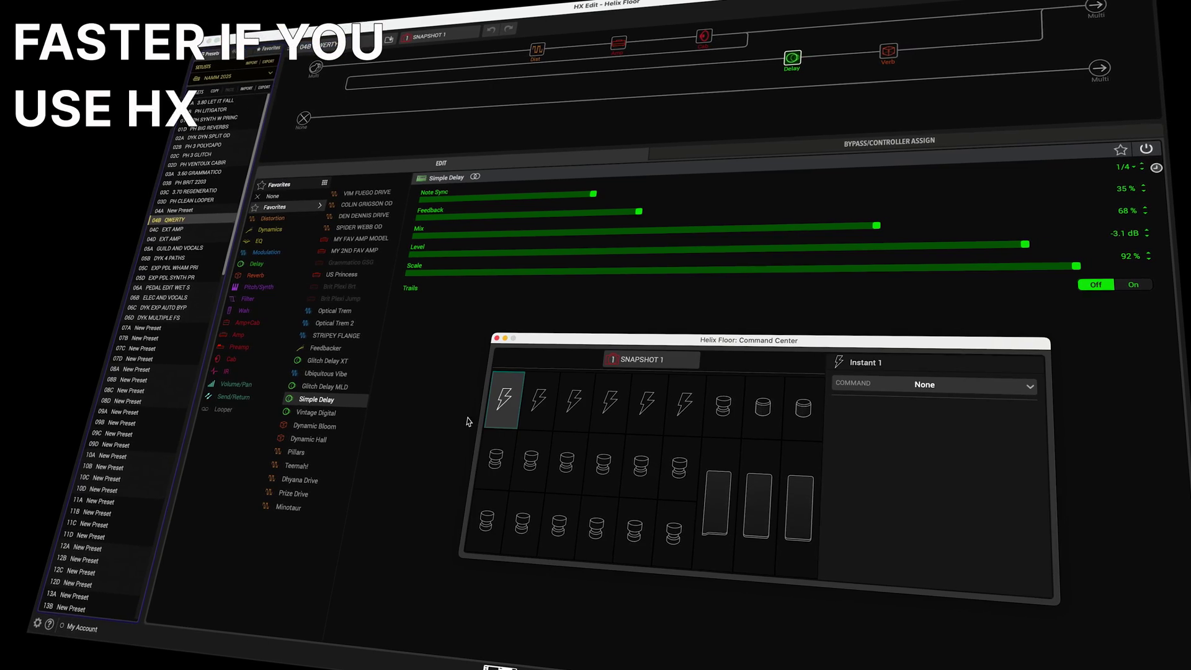
pyautogui.click(495, 459)
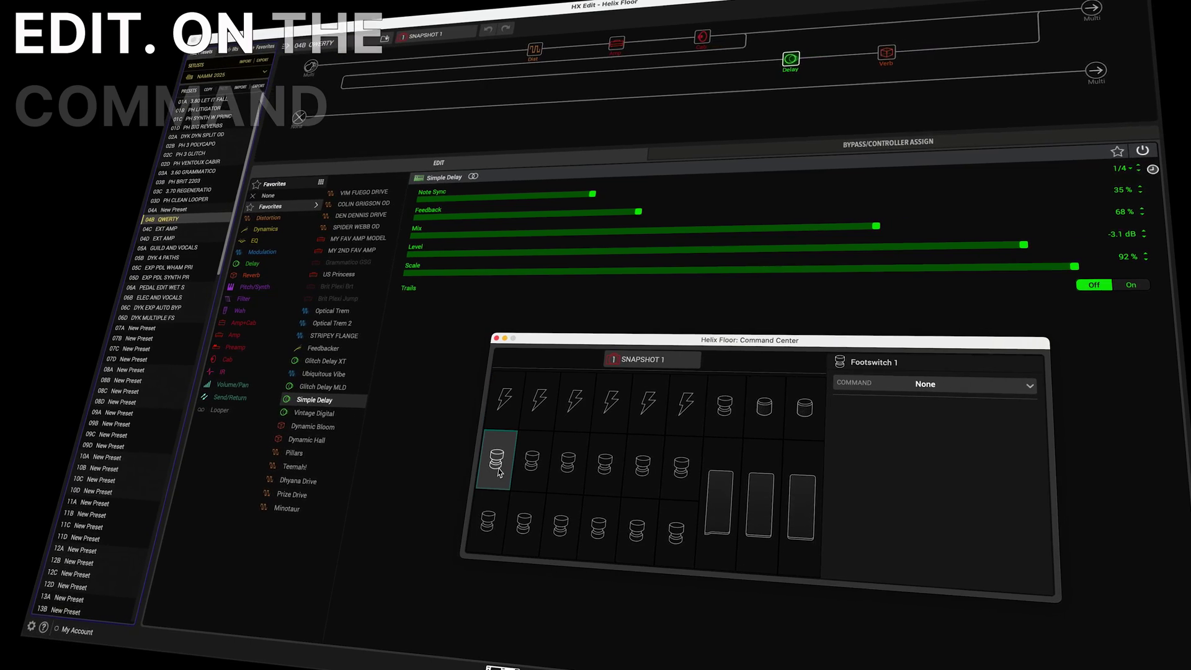
pyautogui.click(1030, 391)
pyautogui.click(972, 533)
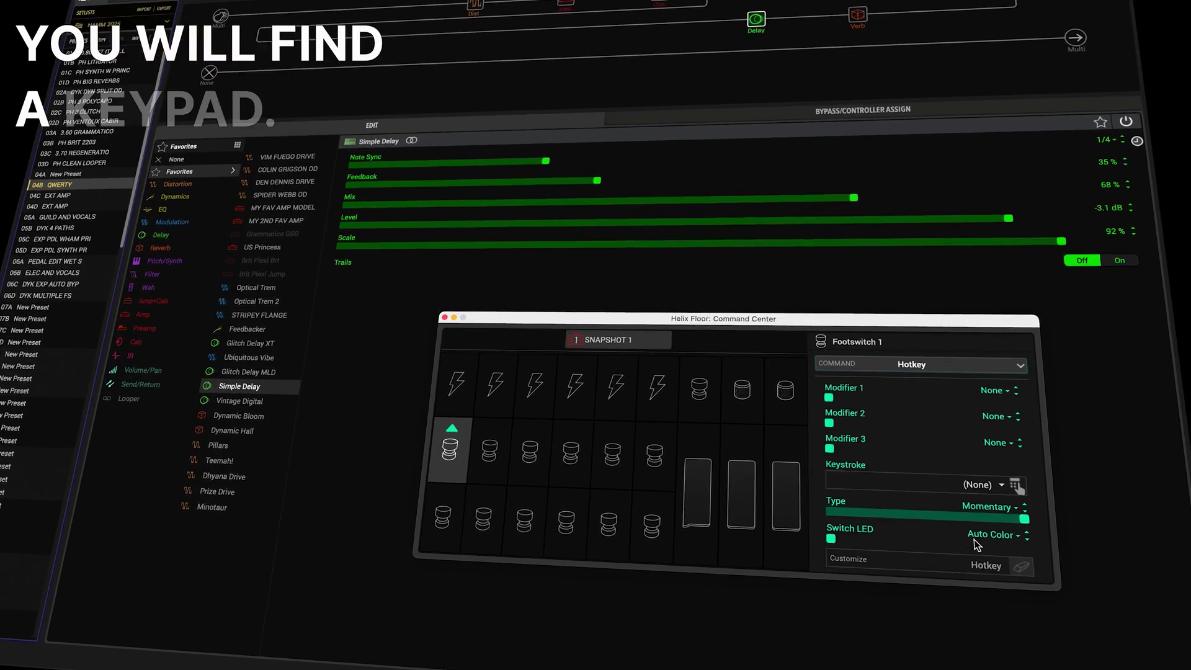
pyautogui.click(1015, 485)
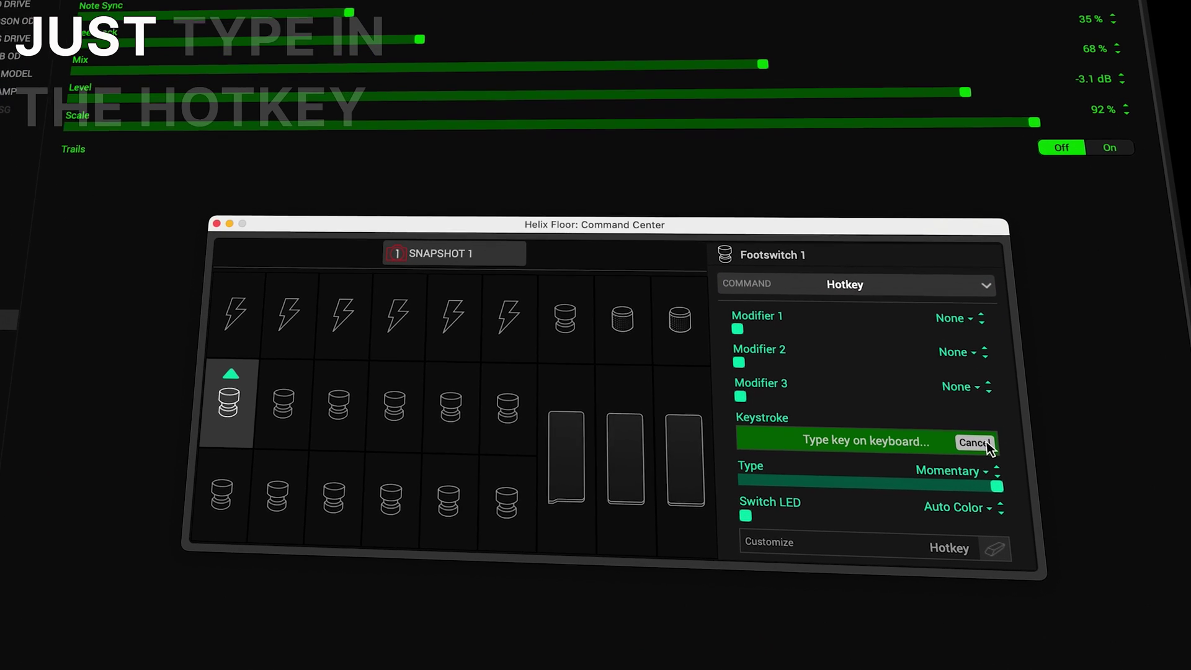
pyautogui.press('shift+super+n')
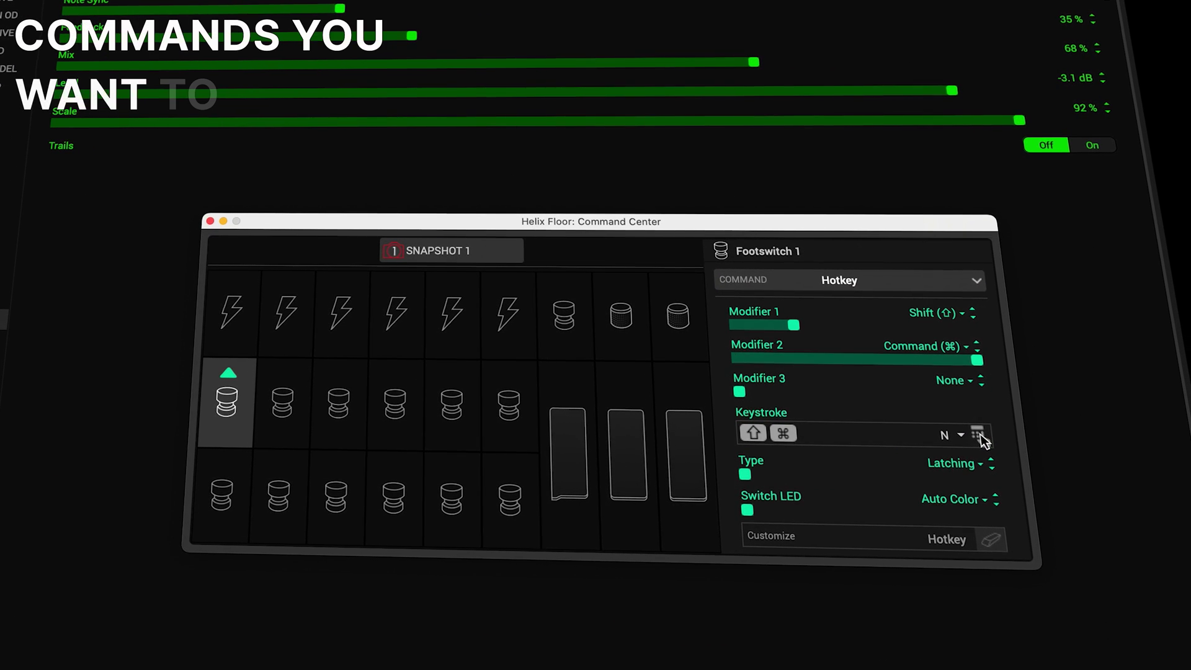